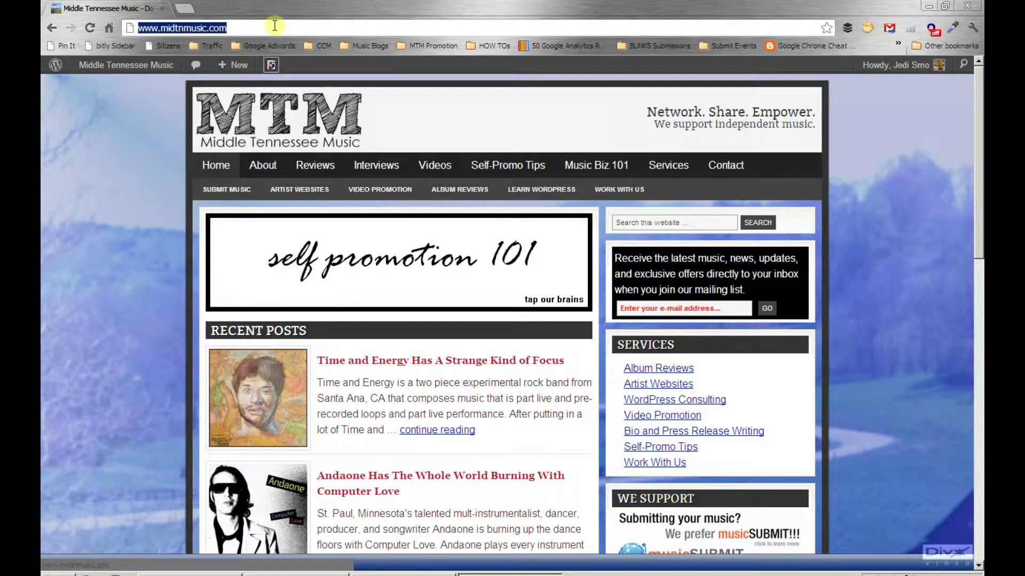
Step: Go to bluehost.com and log in to the Bluehost account
{"action": "type", "text": "blueh"}
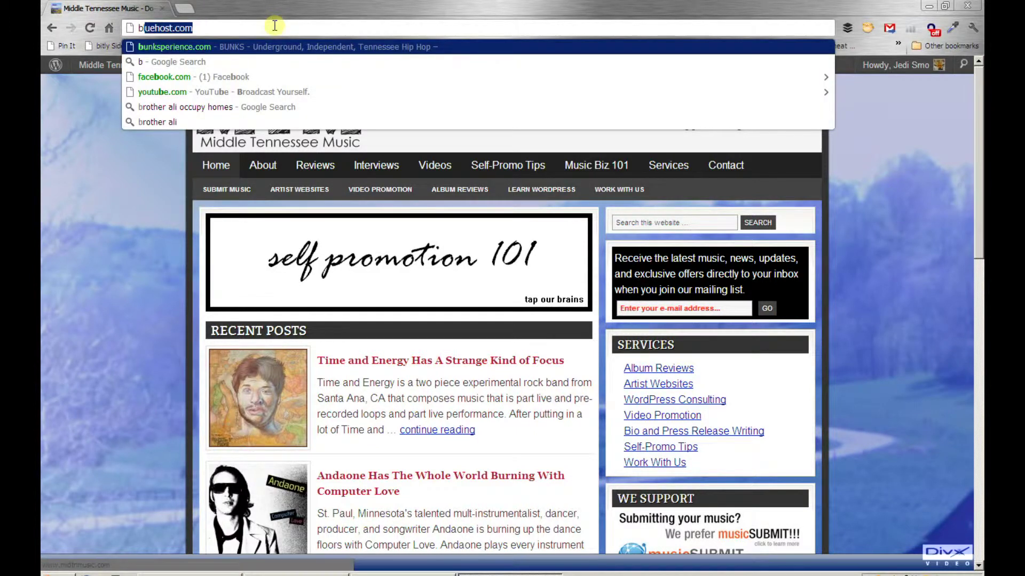
{"action": "type", "text": "ost.com"}
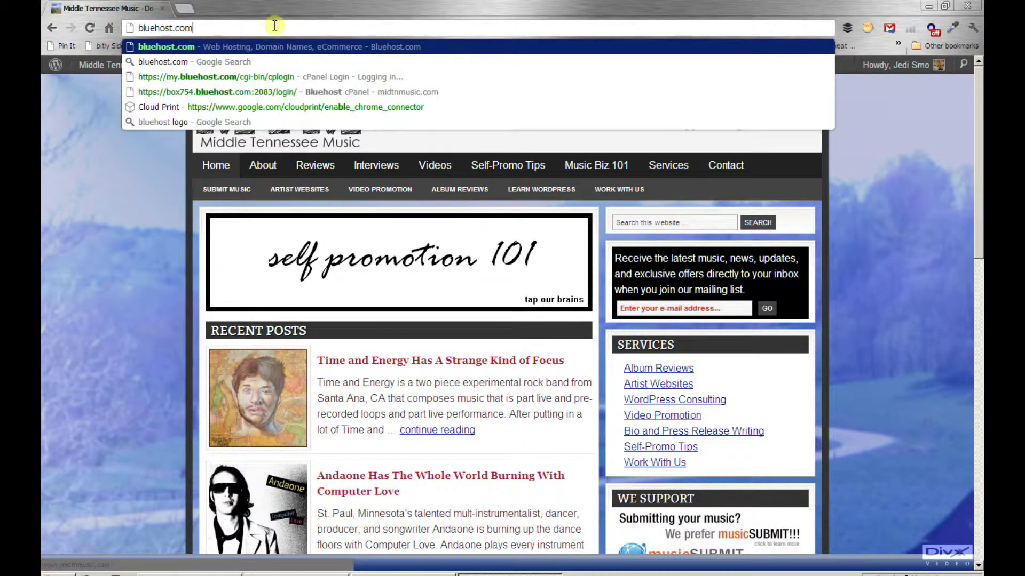
{"action": "key", "text": "Return"}
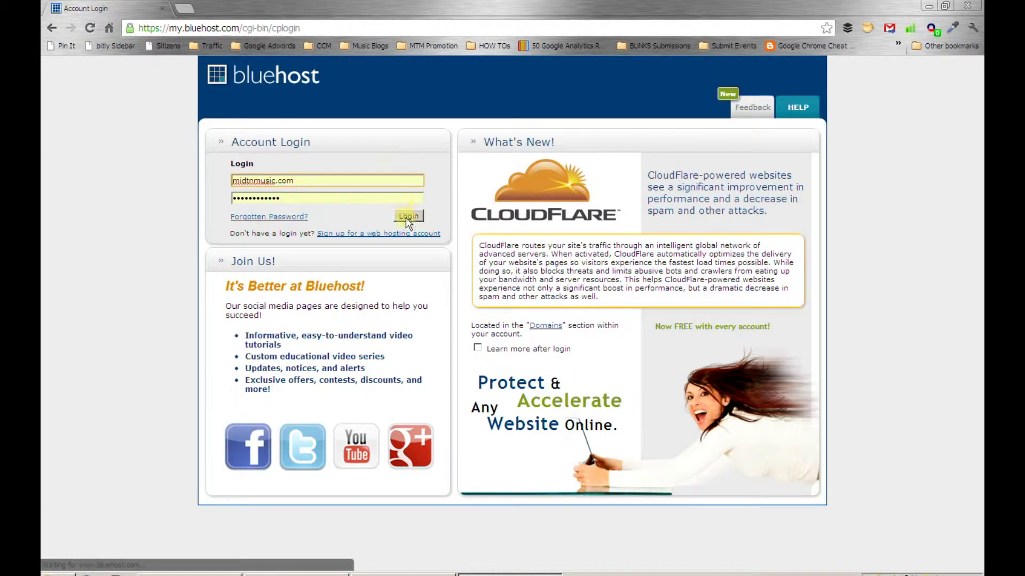
{"action": "left_click", "coordinate": [407, 216]}
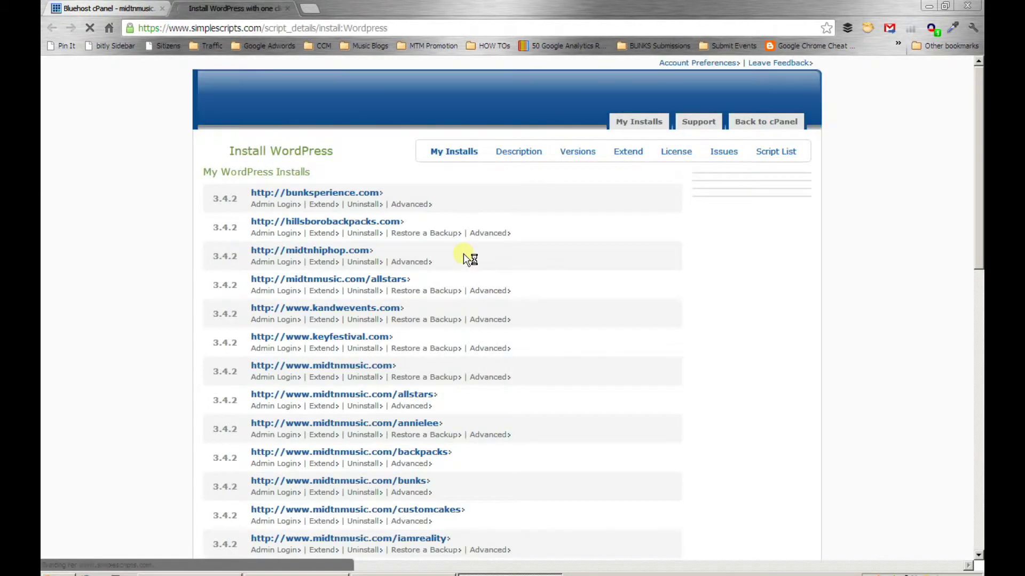
Step: Scroll to the bottom of My WordPress Installs and start a new WordPress install
{"action": "scroll", "coordinate": [980, 278], "scroll_direction": "down", "scroll_amount": 2}
{"action": "left_click_drag", "start_coordinate": [978, 278], "coordinate": [978, 536]}
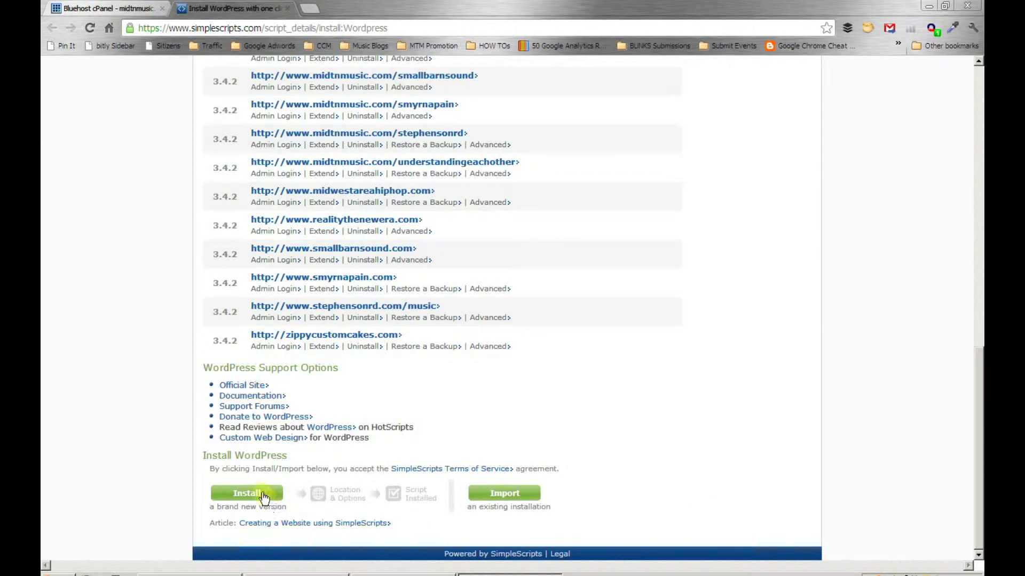
{"action": "left_click", "coordinate": [263, 495]}
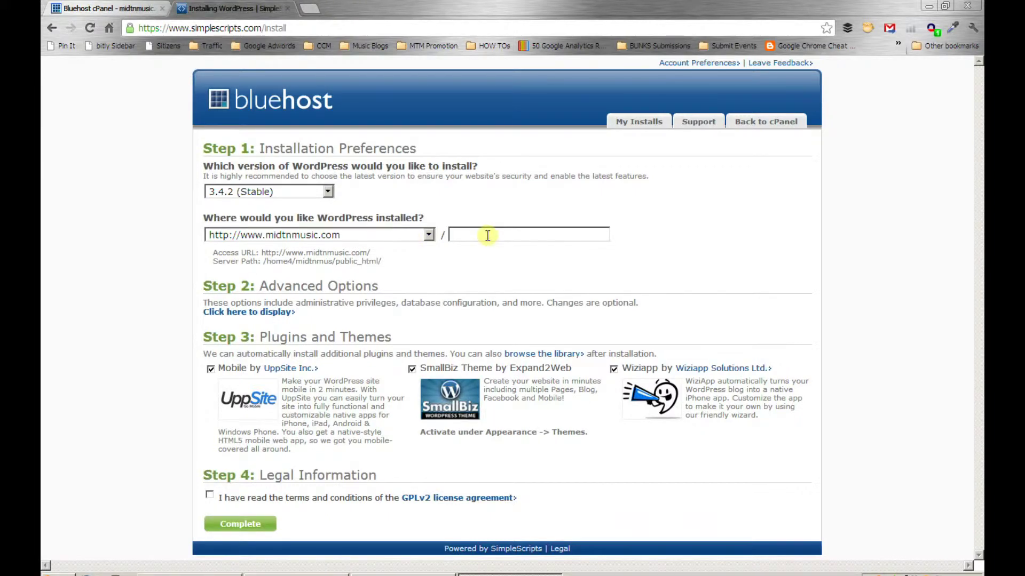
Step: Set the install location to midtnmusic.com/testbandsite
{"action": "left_click", "coordinate": [428, 235]}
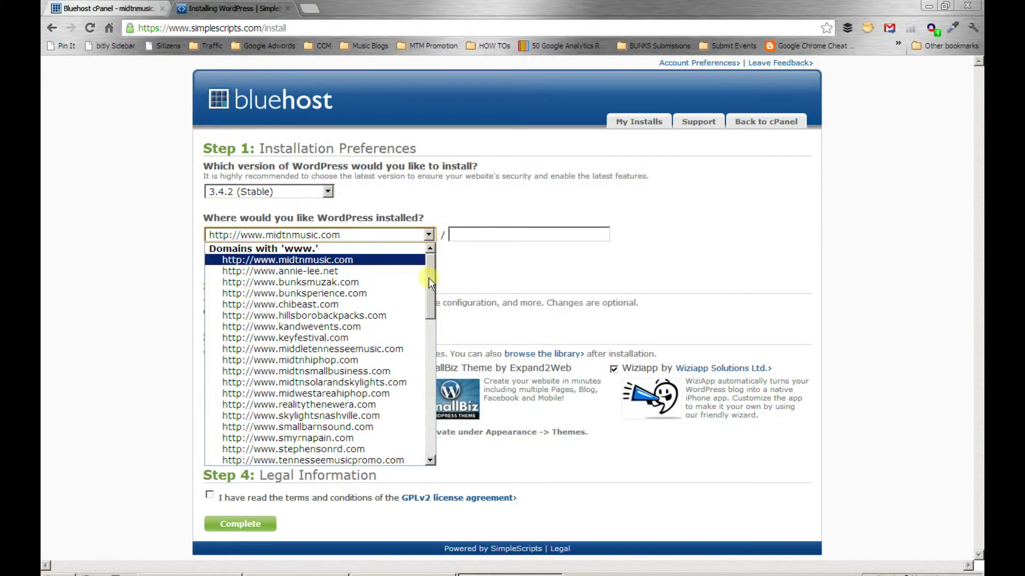
{"action": "left_click_drag", "start_coordinate": [428, 277], "coordinate": [433, 250]}
{"action": "left_click", "coordinate": [430, 237]}
{"action": "left_click", "coordinate": [456, 235]}
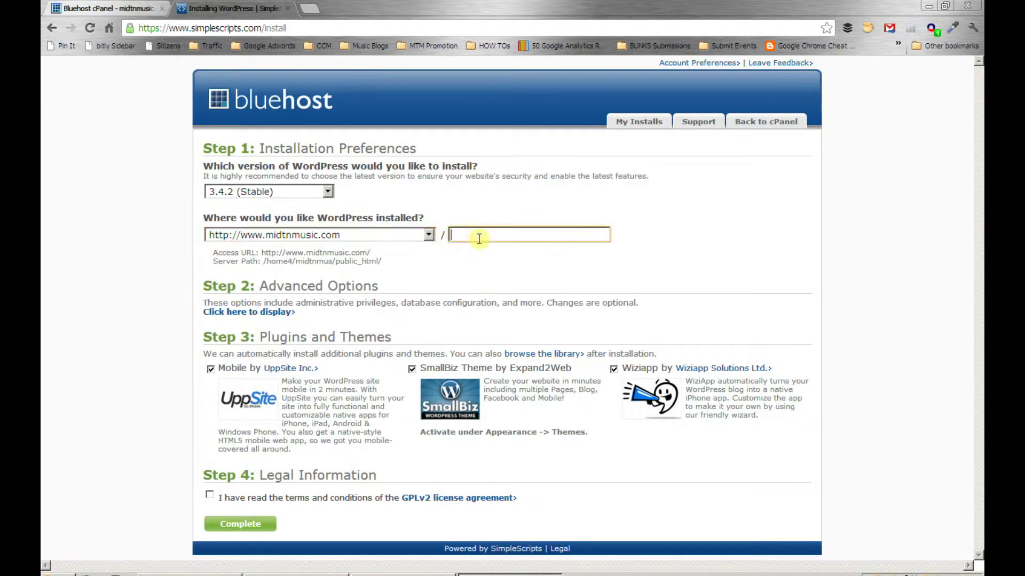
{"action": "type", "text": "testbandsite"}
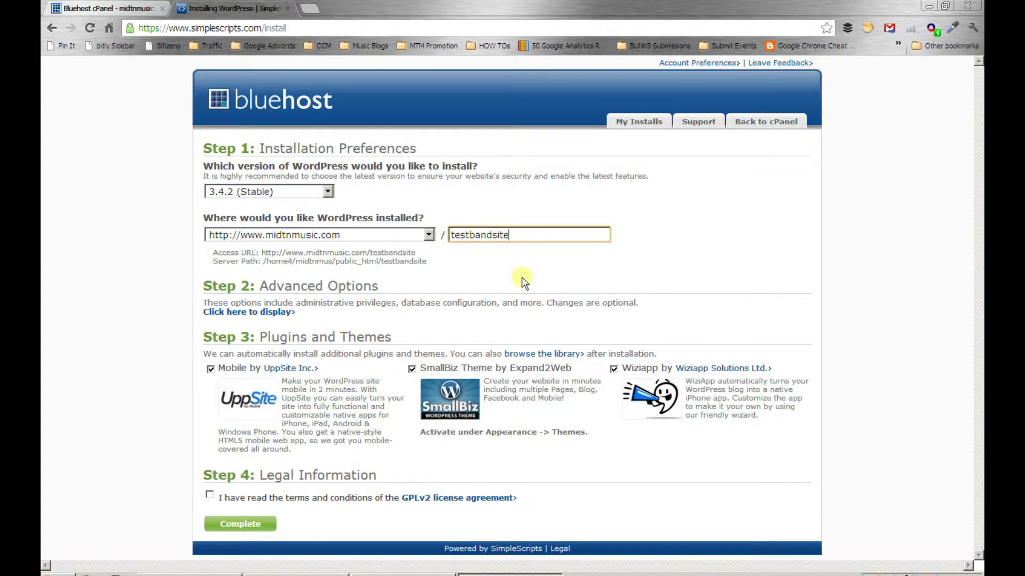
Step: Untick the UppSite, SmallBiz and Wiziapp add-ons and show the advanced options
{"action": "left_click", "coordinate": [211, 369]}
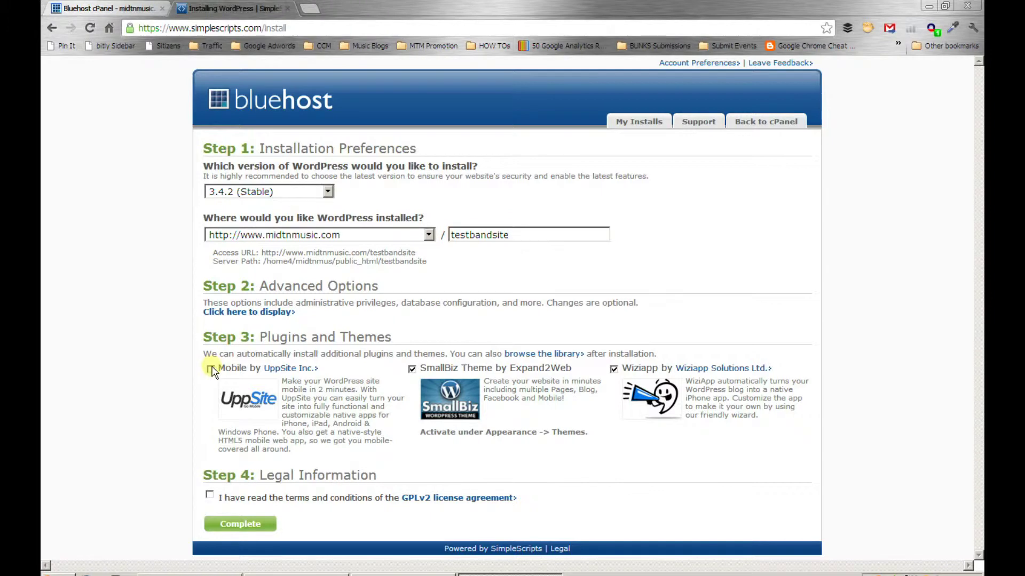
{"action": "left_click", "coordinate": [411, 369]}
{"action": "left_click", "coordinate": [614, 369]}
{"action": "left_click", "coordinate": [232, 313]}
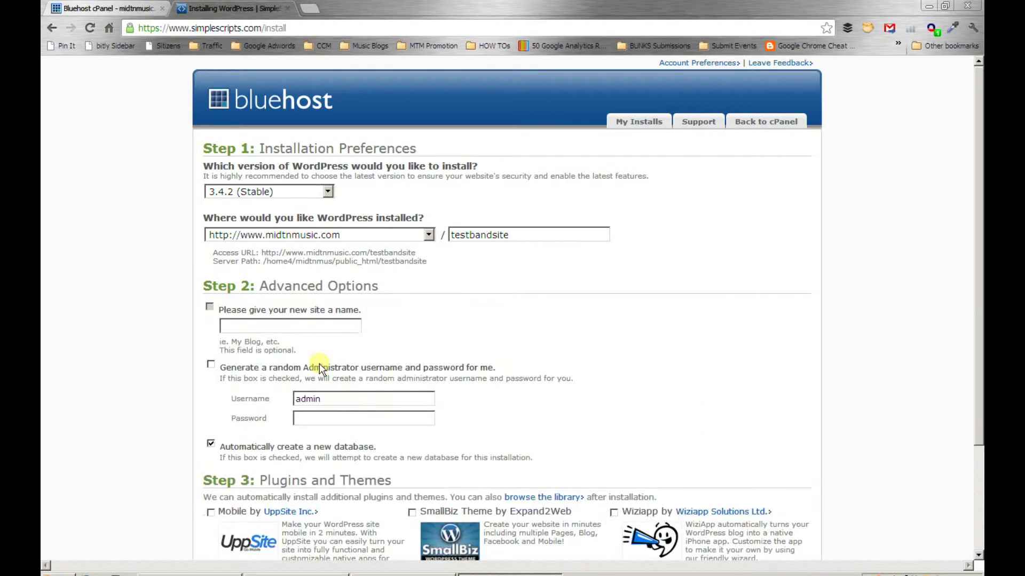
Step: Name the site 'Test Band Website' and replace the default admin username with a custom one
{"action": "left_click", "coordinate": [309, 325]}
{"action": "type", "text": "Test Band "}
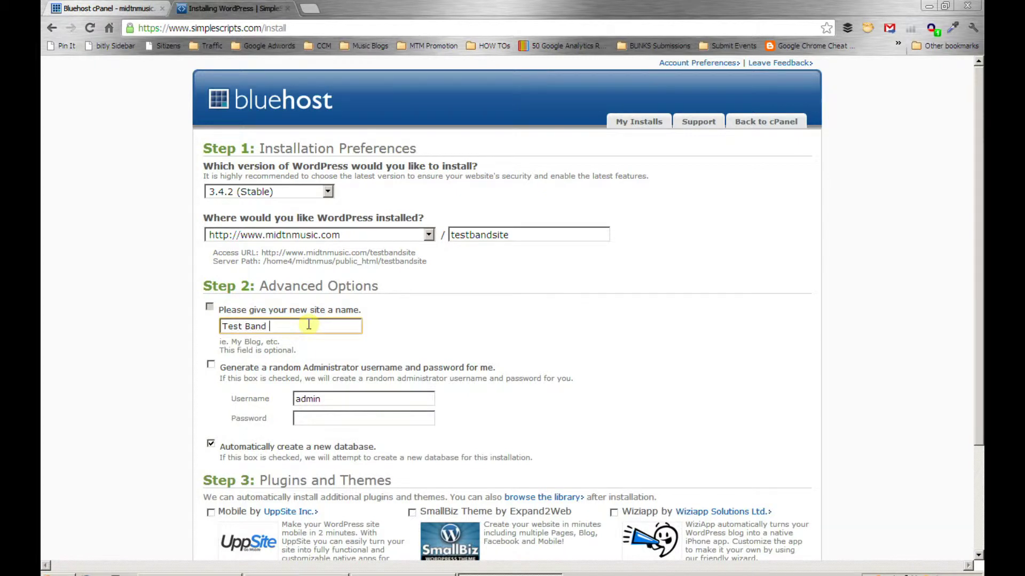
{"action": "type", "text": "Website wit"}
{"action": "left_click", "coordinate": [342, 400]}
{"action": "double_click", "coordinate": [340, 398]}
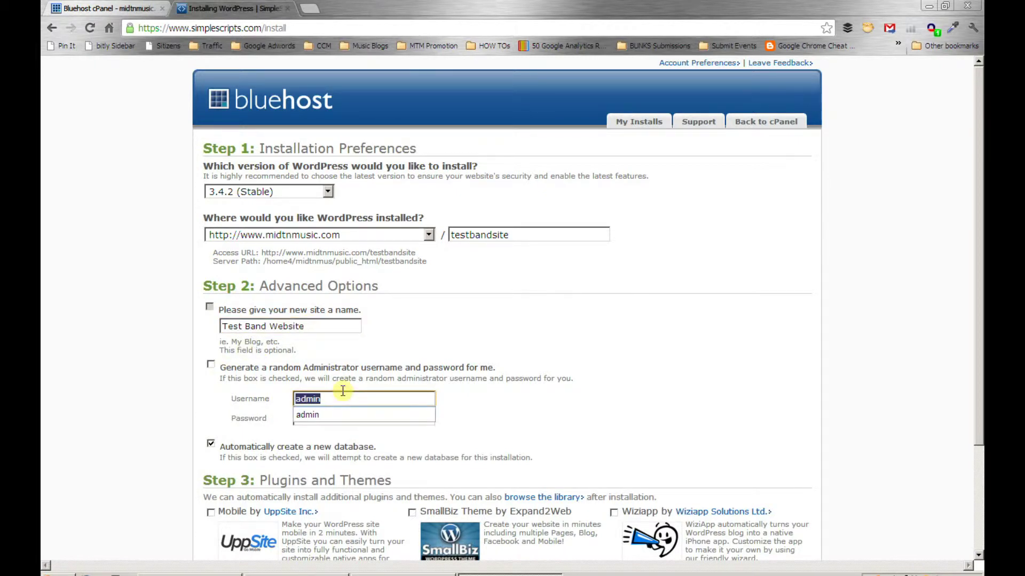
{"action": "type", "text": "Testband"}
{"action": "key", "text": "Tab"}
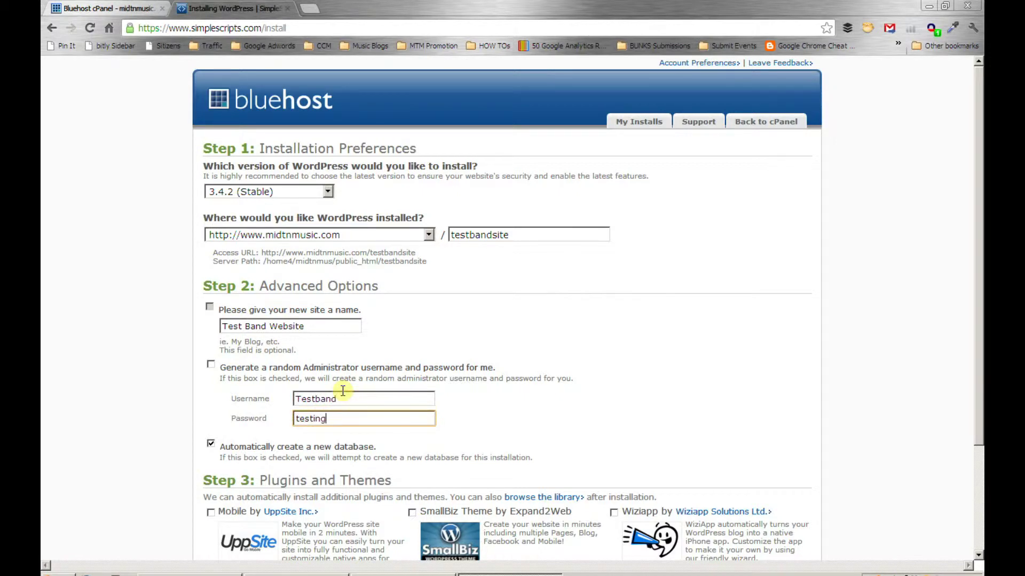
Step: Keep automatic database creation enabled and run the WordPress installation
{"action": "left_click", "coordinate": [210, 443]}
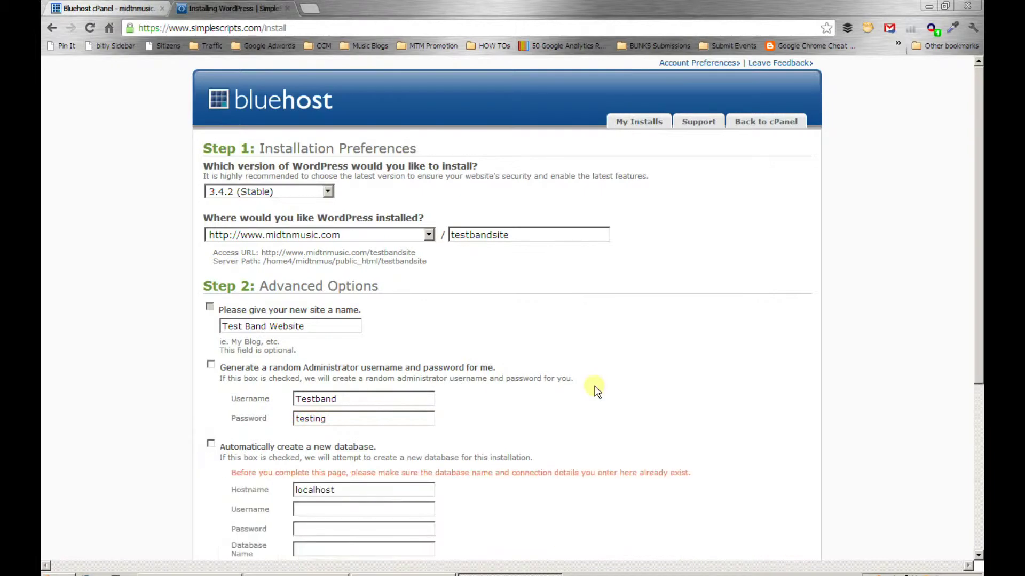
{"action": "left_click_drag", "start_coordinate": [595, 384], "coordinate": [208, 388]}
{"action": "left_click", "coordinate": [210, 444]}
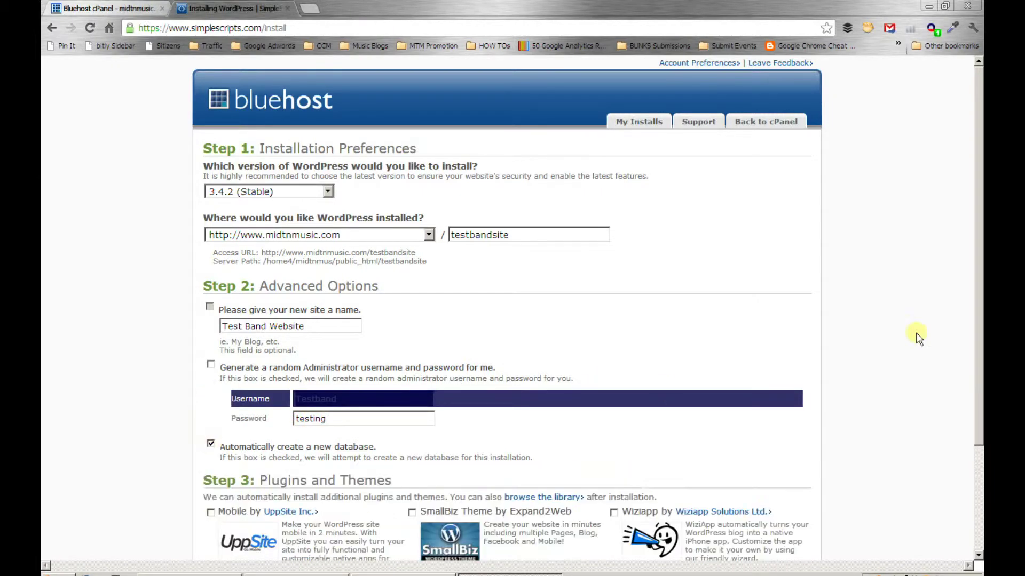
{"action": "scroll", "coordinate": [918, 337], "scroll_direction": "down", "scroll_amount": 3}
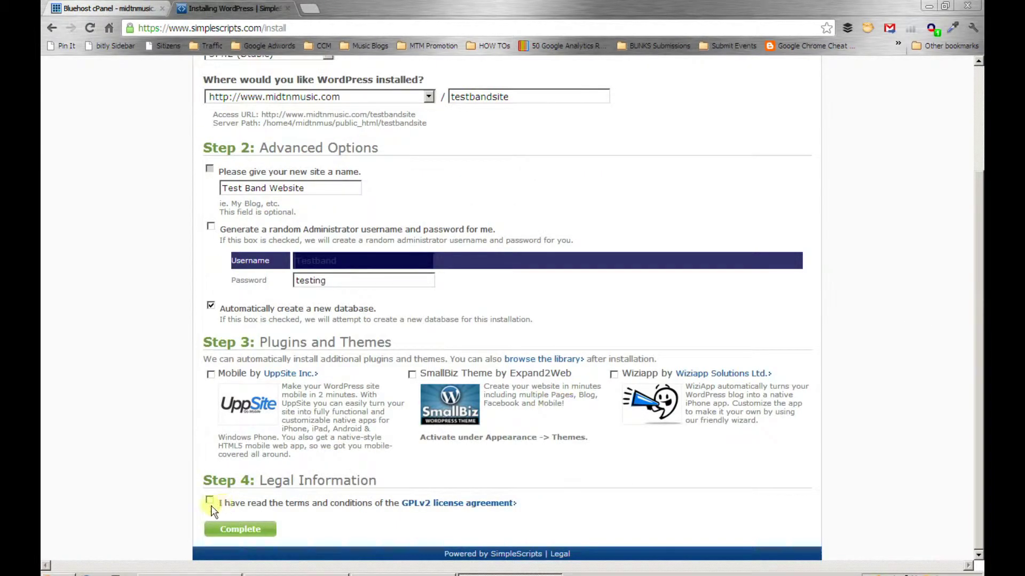
{"action": "left_click", "coordinate": [220, 530]}
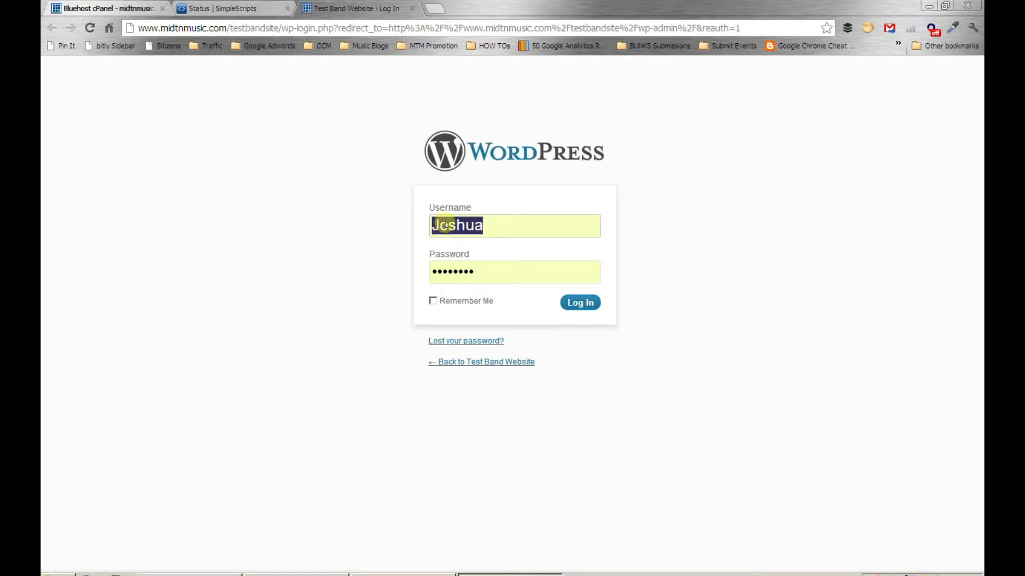
Step: Log in to the new site's WordPress dashboard with the admin username and password
{"action": "type", "text": "Testband"}
{"action": "key", "text": "Tab"}
{"action": "type", "text": "•••"}
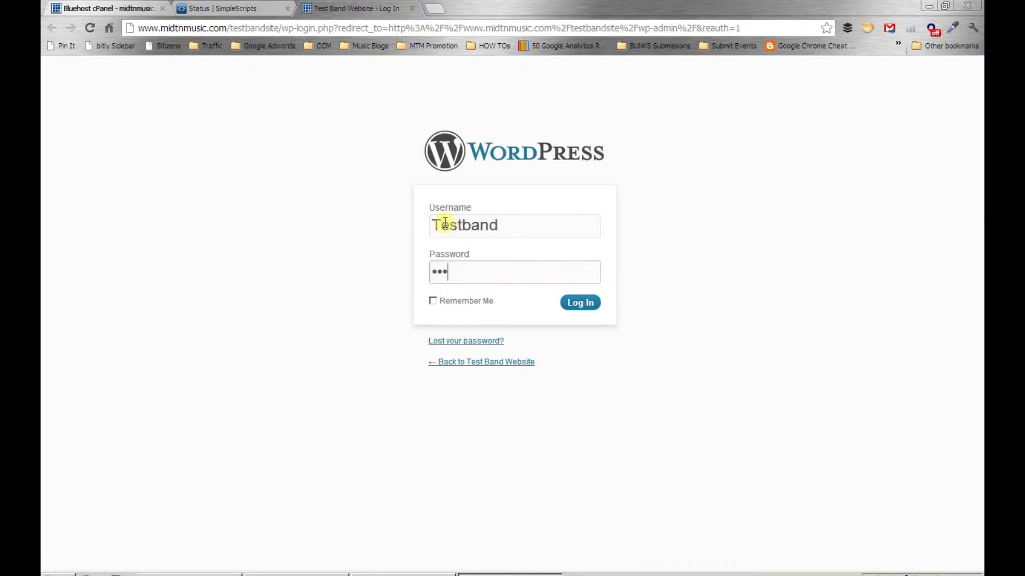
{"action": "type", "text": "••••"}
{"action": "key", "text": "Return"}
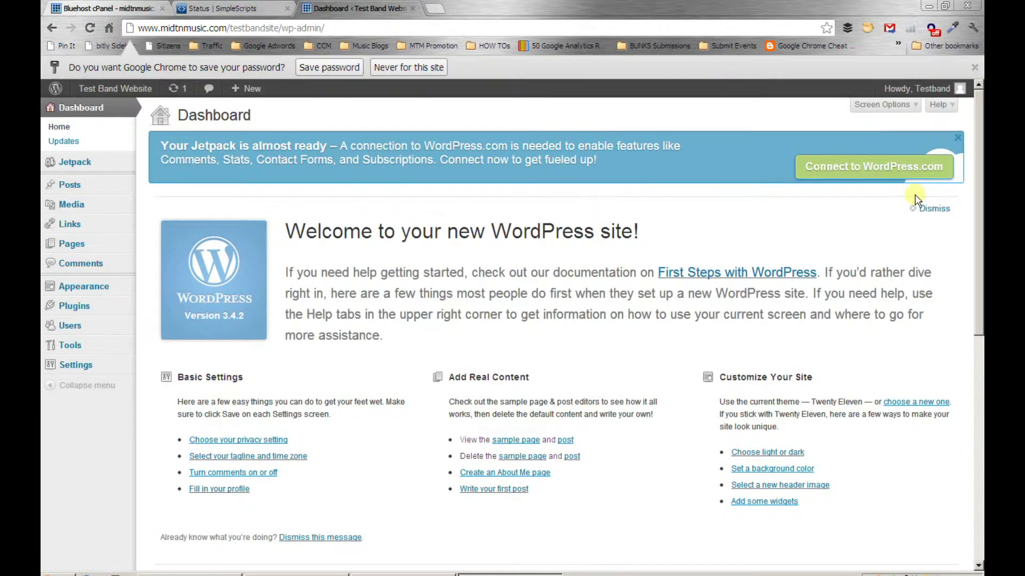
Step: Dismiss the welcome panel, preview the live site in a new tab, and open General Settings
{"action": "left_click", "coordinate": [929, 207]}
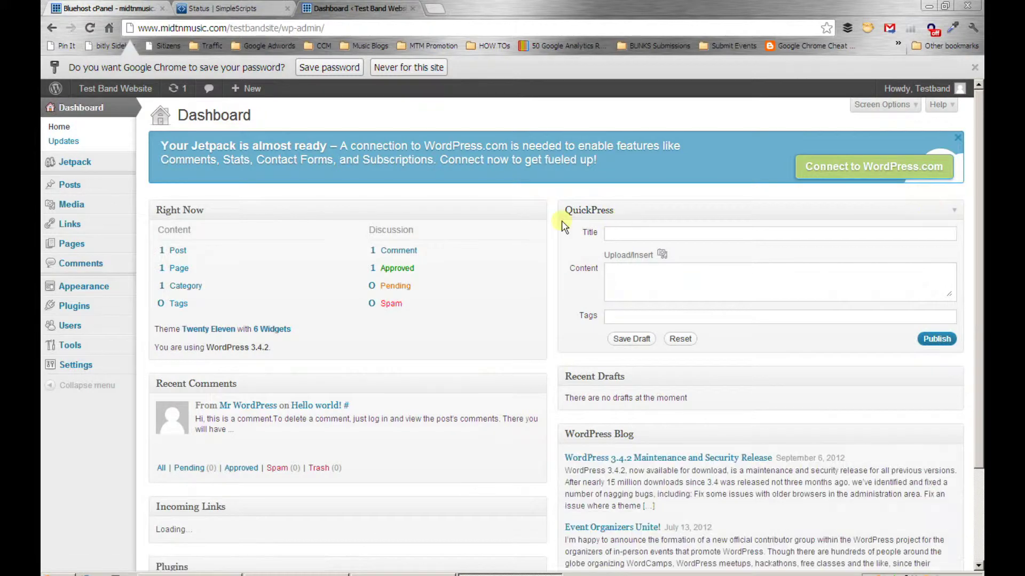
{"action": "middle_click", "coordinate": [109, 88]}
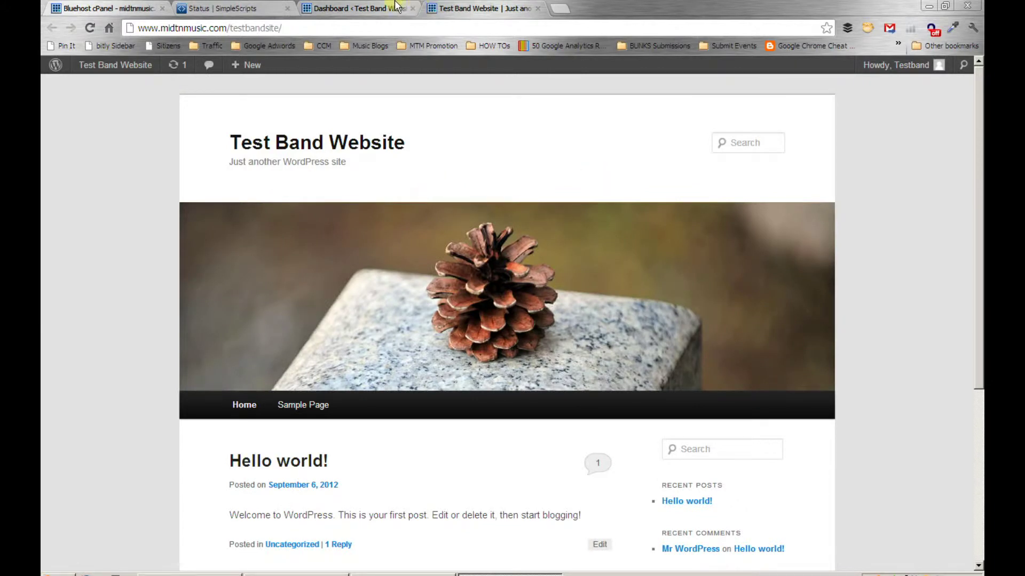
{"action": "left_click", "coordinate": [396, 6]}
{"action": "mouse_move", "coordinate": [115, 294]}
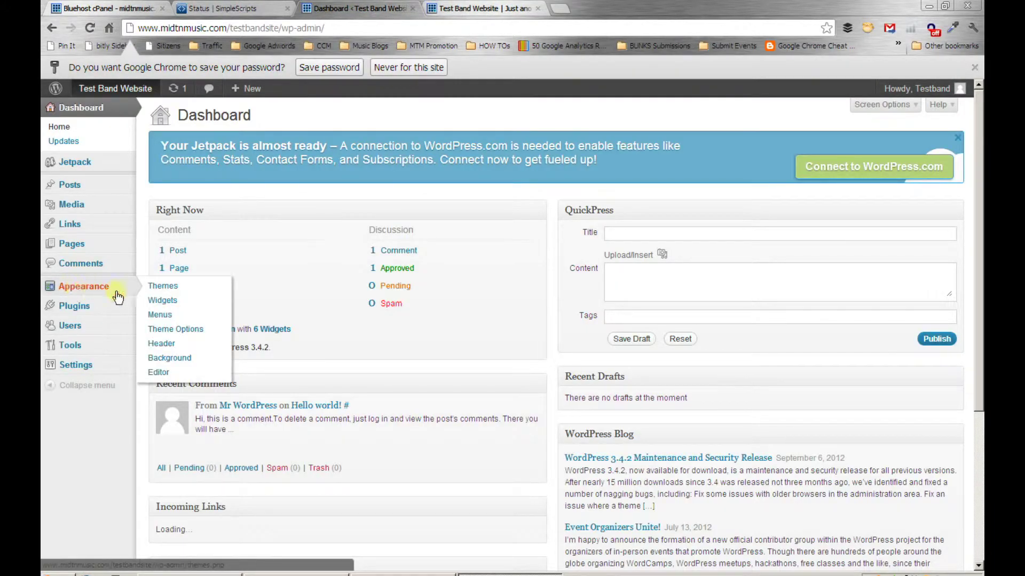
{"action": "left_click", "coordinate": [95, 372]}
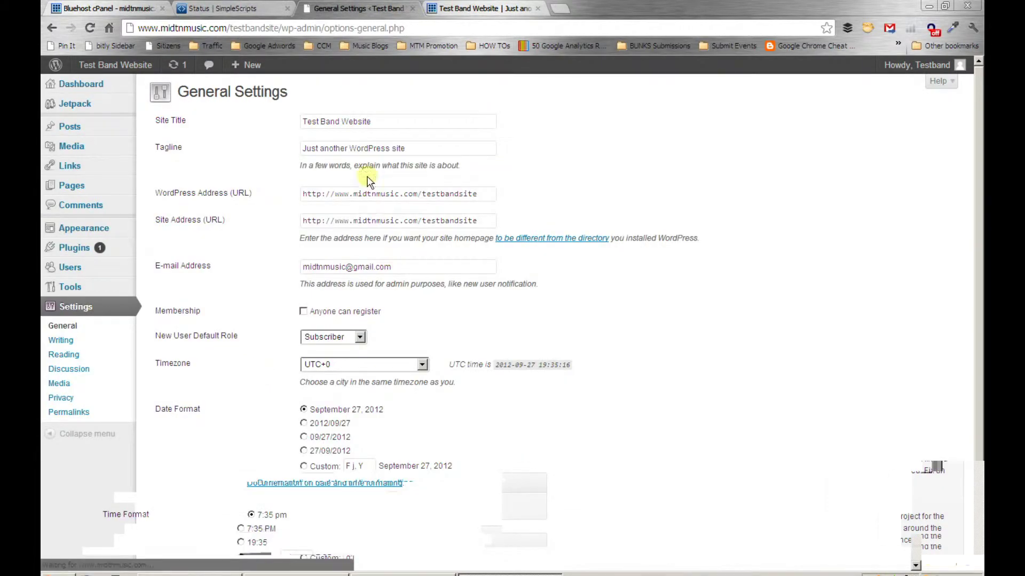
Step: Replace the default tagline with 'experimental jazz' and save the general settings
{"action": "triple_click", "coordinate": [395, 145]}
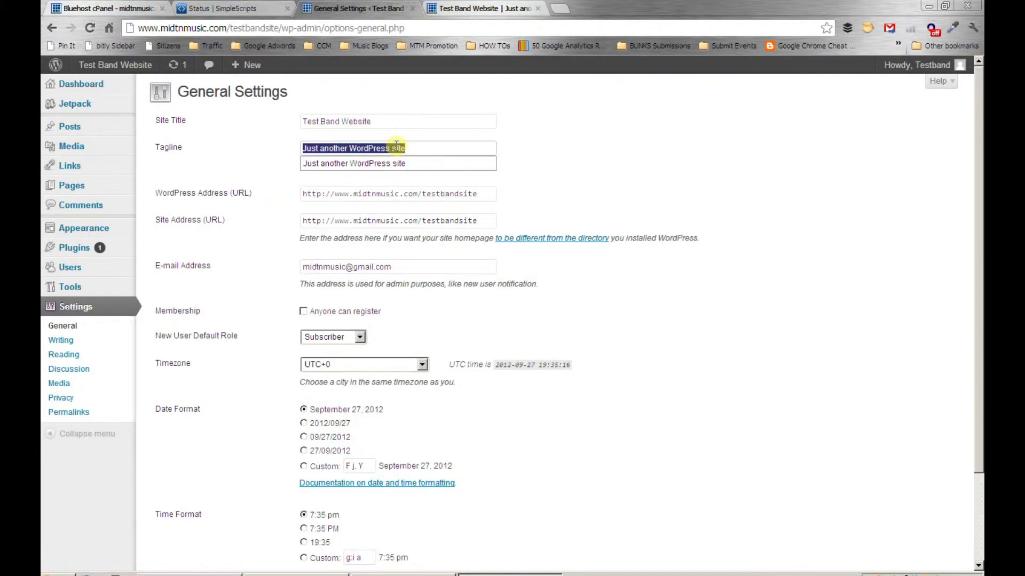
{"action": "type", "text": "a"}
{"action": "key", "text": "BackSpace"}
{"action": "type", "text": "experimental jazz"}
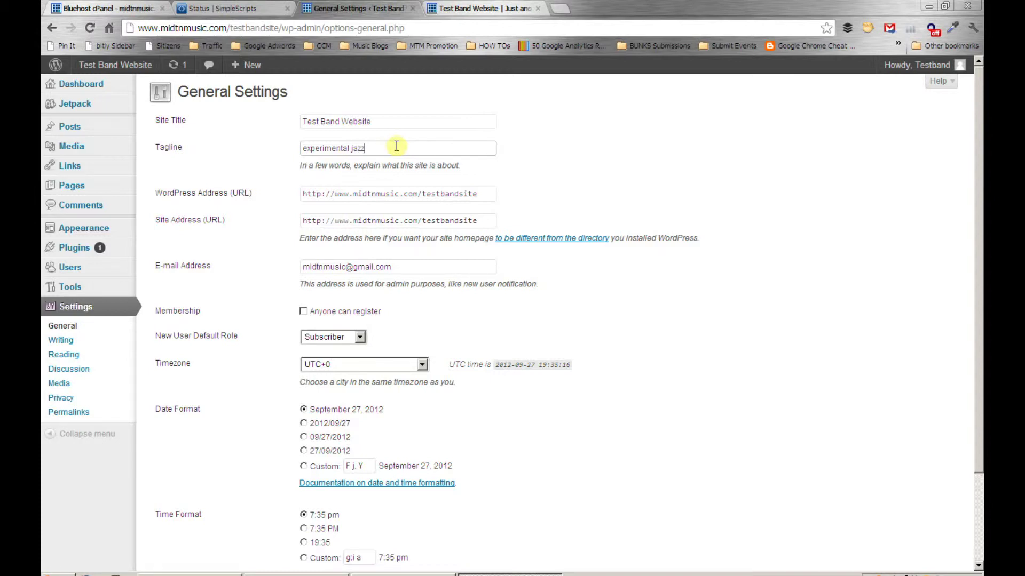
{"action": "scroll", "coordinate": [396, 146], "scroll_direction": "down", "scroll_amount": 3}
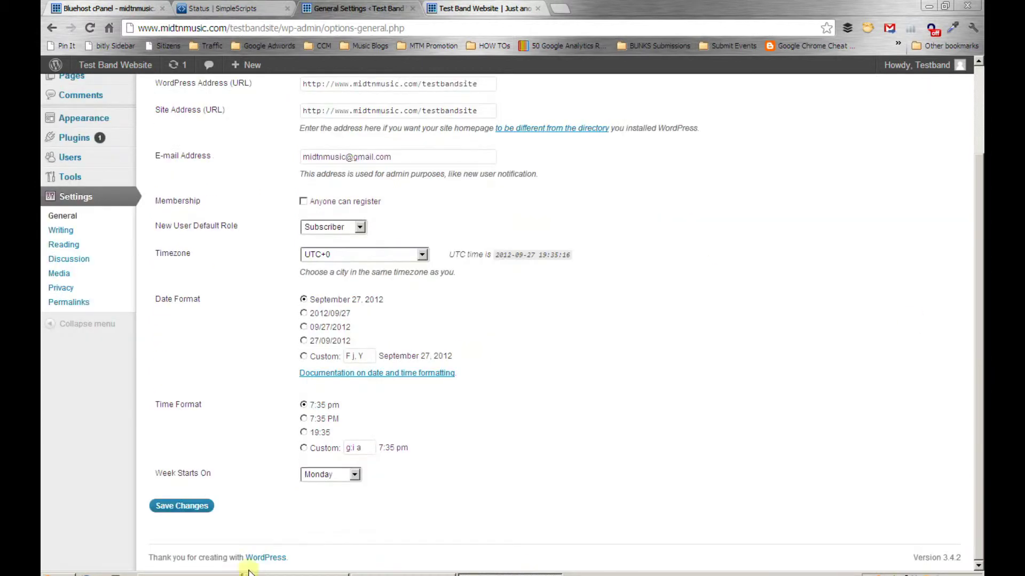
{"action": "left_click", "coordinate": [201, 510]}
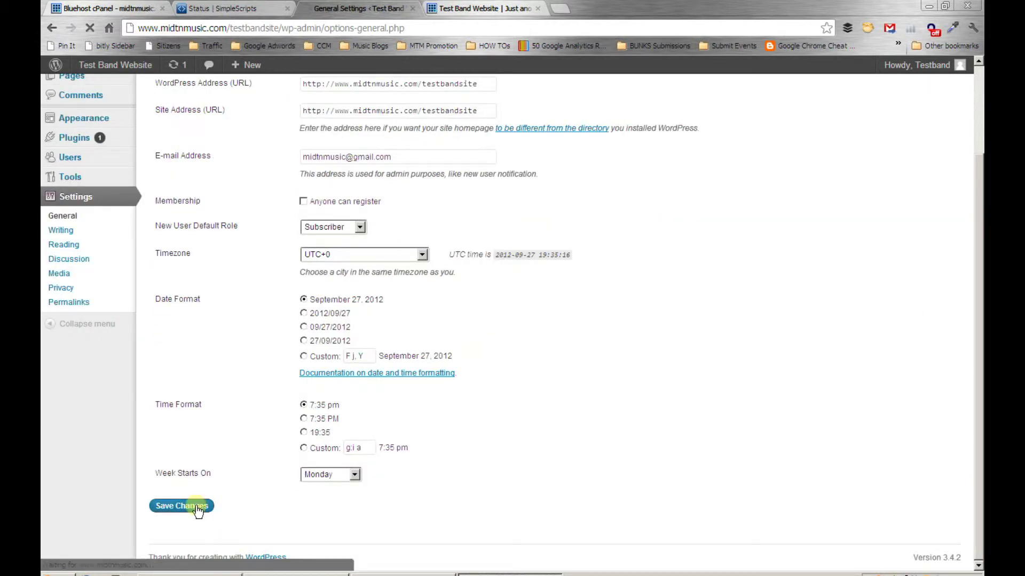
Step: Reload the live site to confirm 'experimental jazz' appears under the title
{"action": "left_click", "coordinate": [474, 6]}
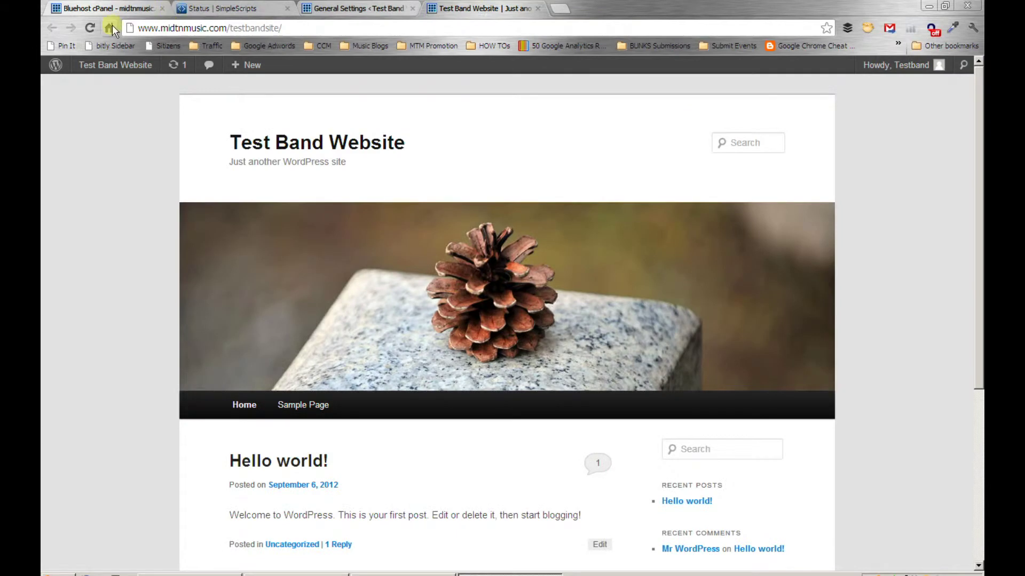
{"action": "left_click", "coordinate": [89, 28]}
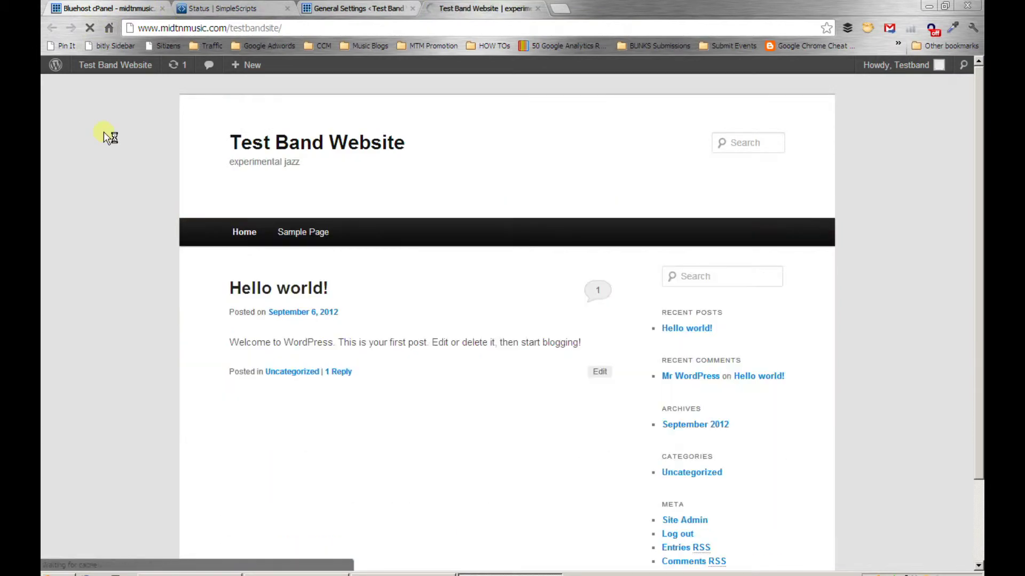
{"action": "left_click", "coordinate": [342, 8]}
{"action": "mouse_move", "coordinate": [120, 279]}
{"action": "mouse_move", "coordinate": [110, 229]}
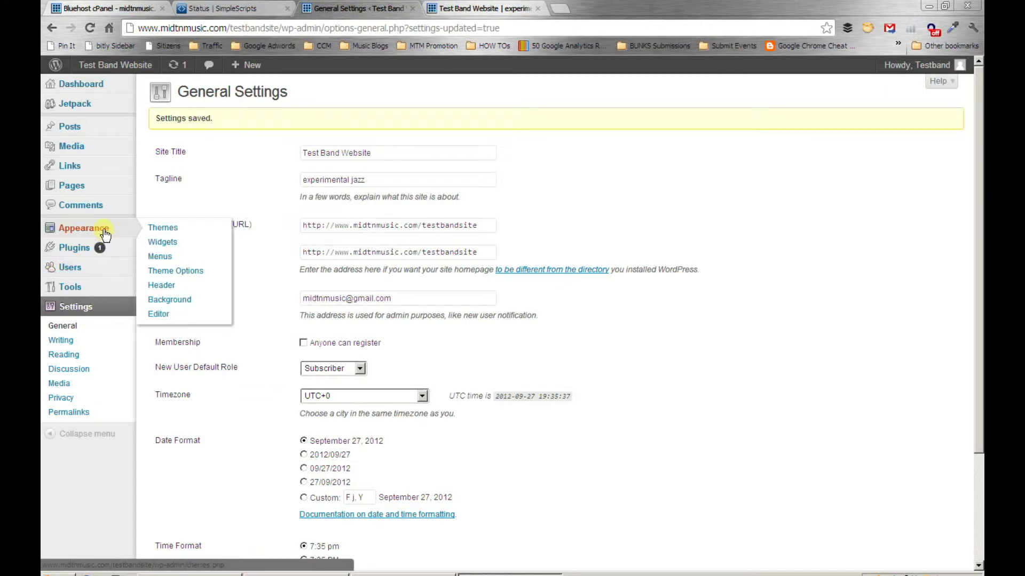
{"action": "left_click", "coordinate": [165, 233]}
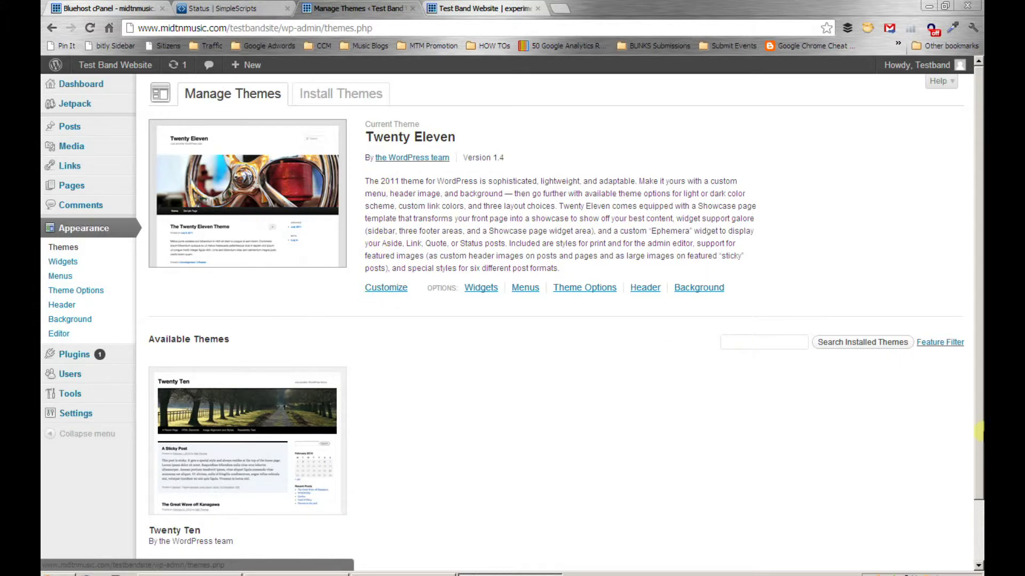
Step: List the Featured themes under Install Themes and preview Buttercream
{"action": "scroll", "coordinate": [555, 469], "scroll_direction": "down", "scroll_amount": 2}
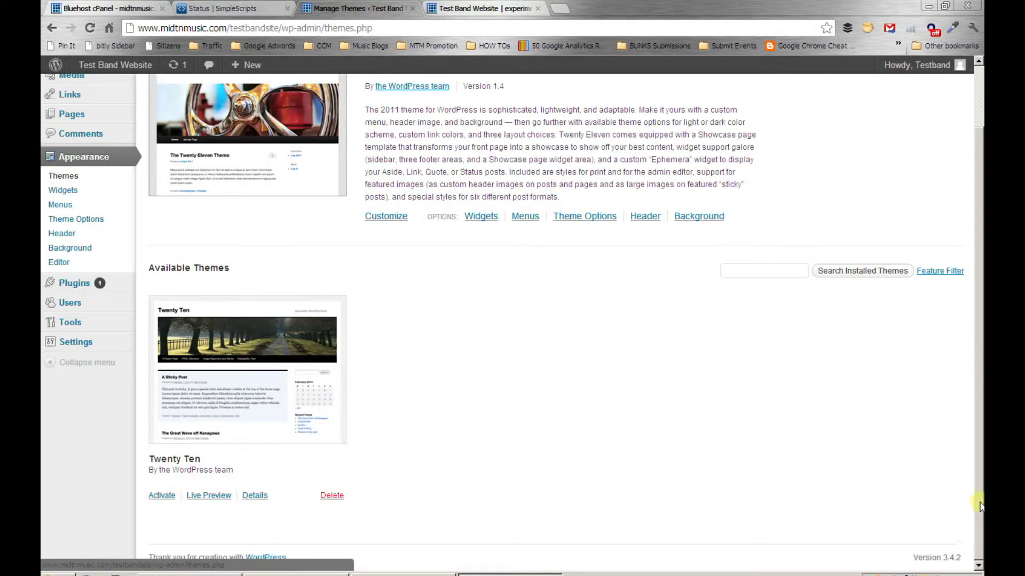
{"action": "scroll", "coordinate": [978, 285], "scroll_direction": "up", "scroll_amount": 2}
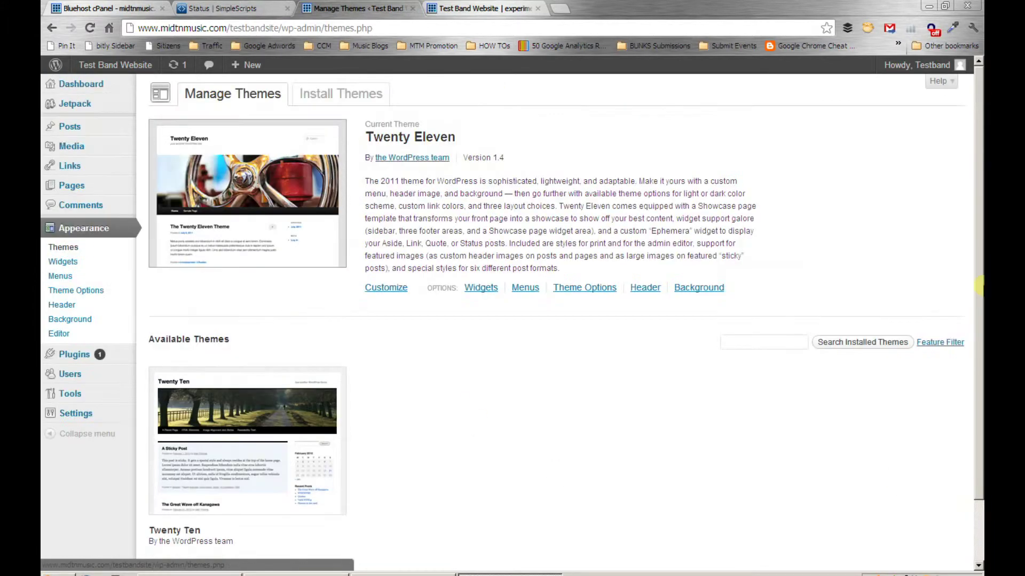
{"action": "left_click", "coordinate": [333, 99]}
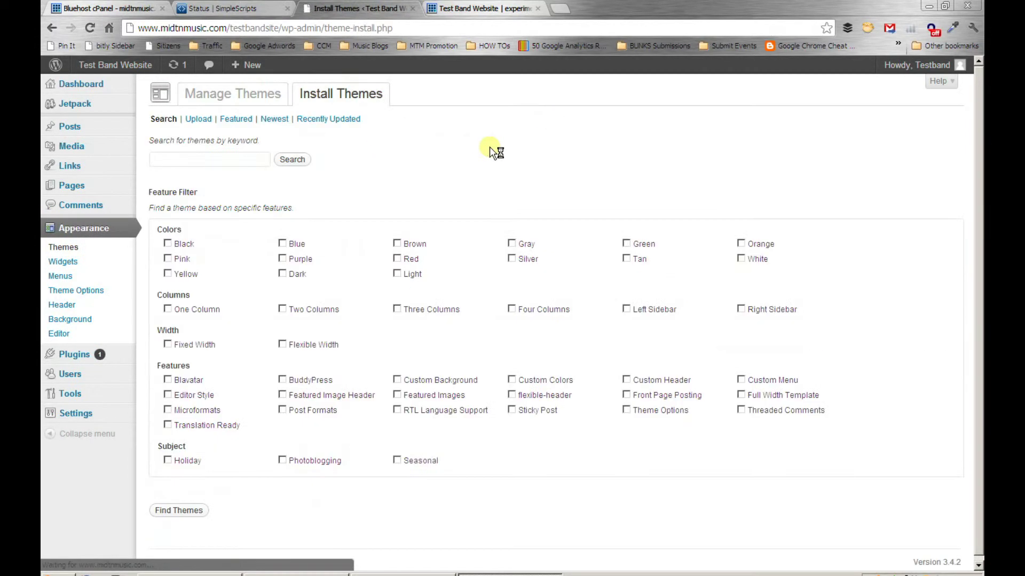
{"action": "left_click", "coordinate": [232, 120]}
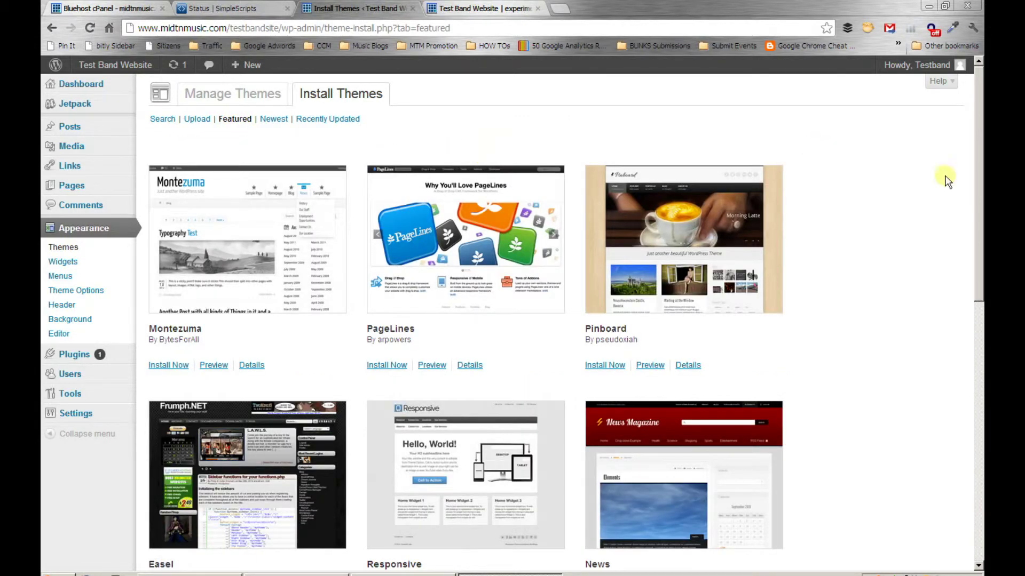
{"action": "left_click_drag", "start_coordinate": [978, 188], "coordinate": [961, 439]}
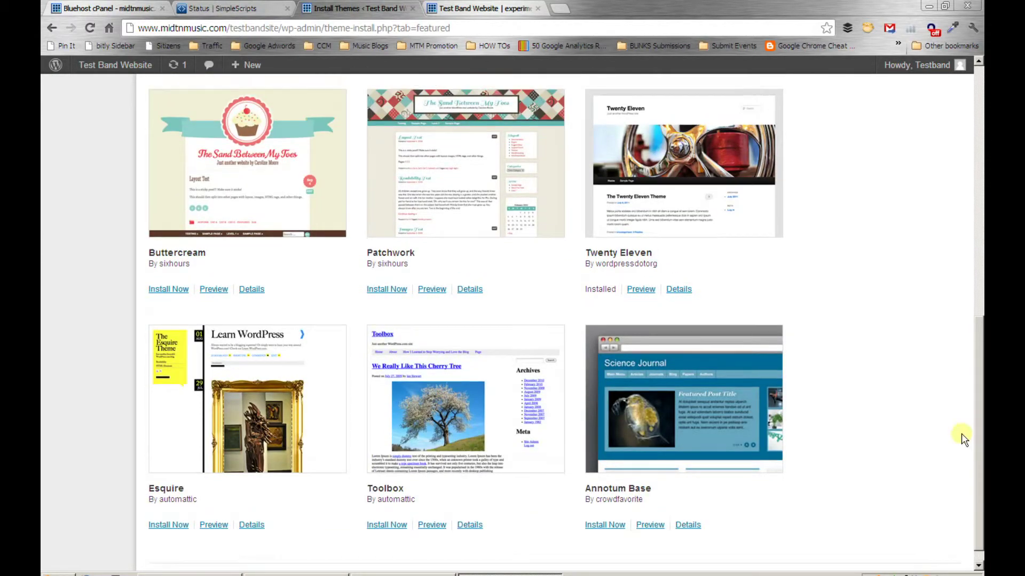
{"action": "left_click", "coordinate": [260, 164]}
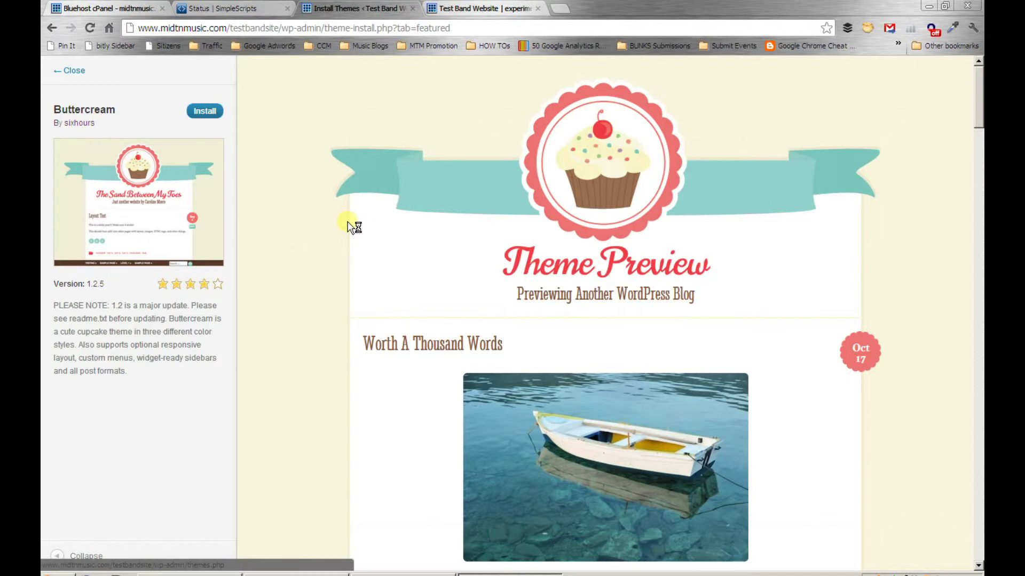
Step: Install Buttercream 1.2.5 and activate it as the current theme
{"action": "left_click", "coordinate": [204, 111]}
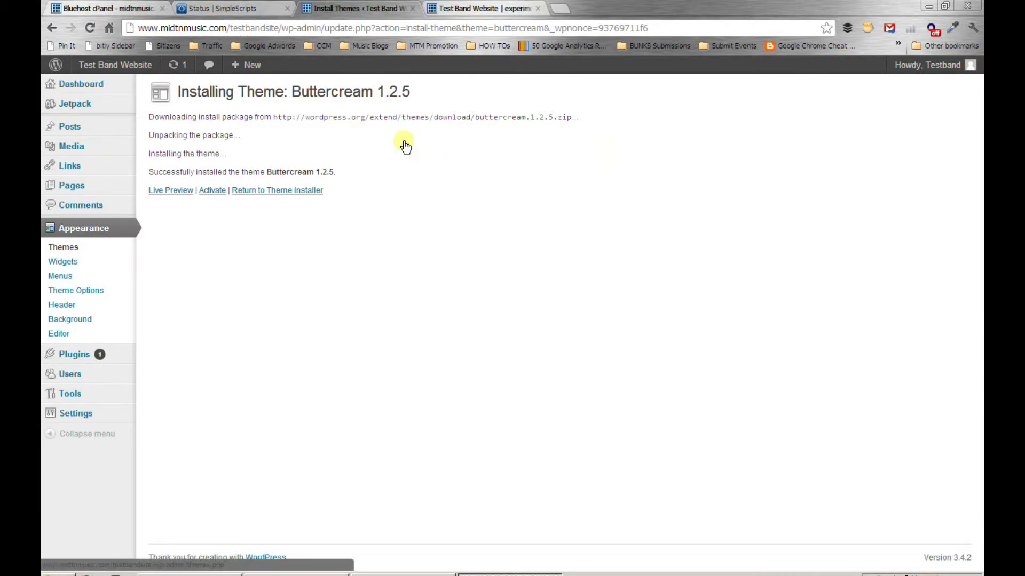
{"action": "left_click", "coordinate": [212, 191]}
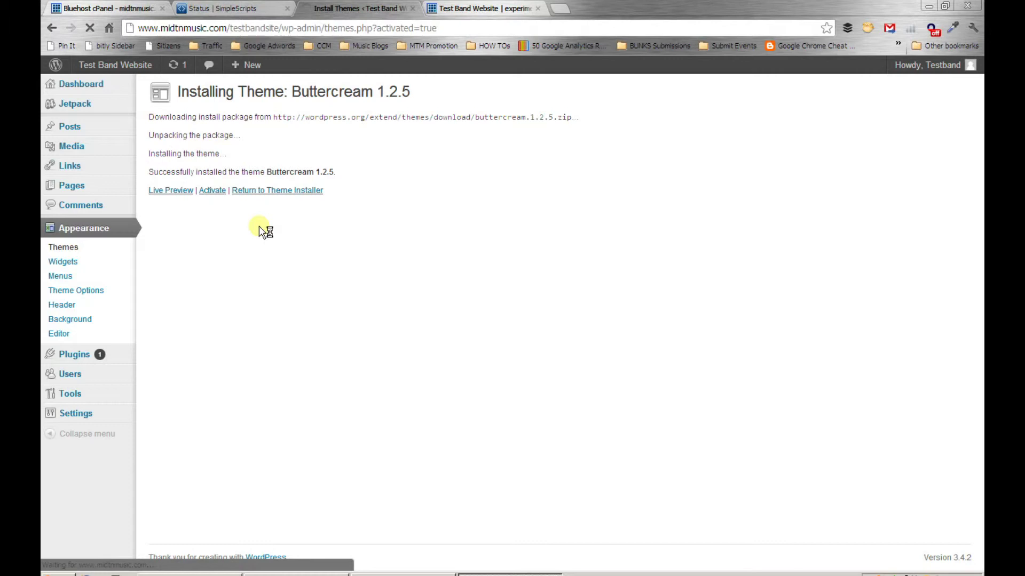
Step: Reload the live site to confirm the Buttercream cupcake design is showing
{"action": "left_click", "coordinate": [488, 6]}
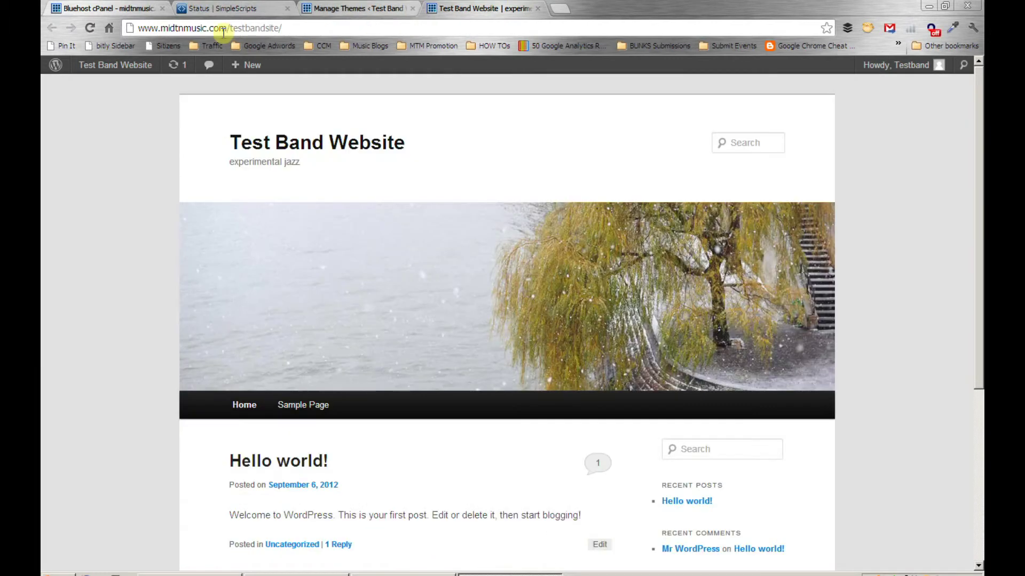
{"action": "left_click", "coordinate": [91, 28]}
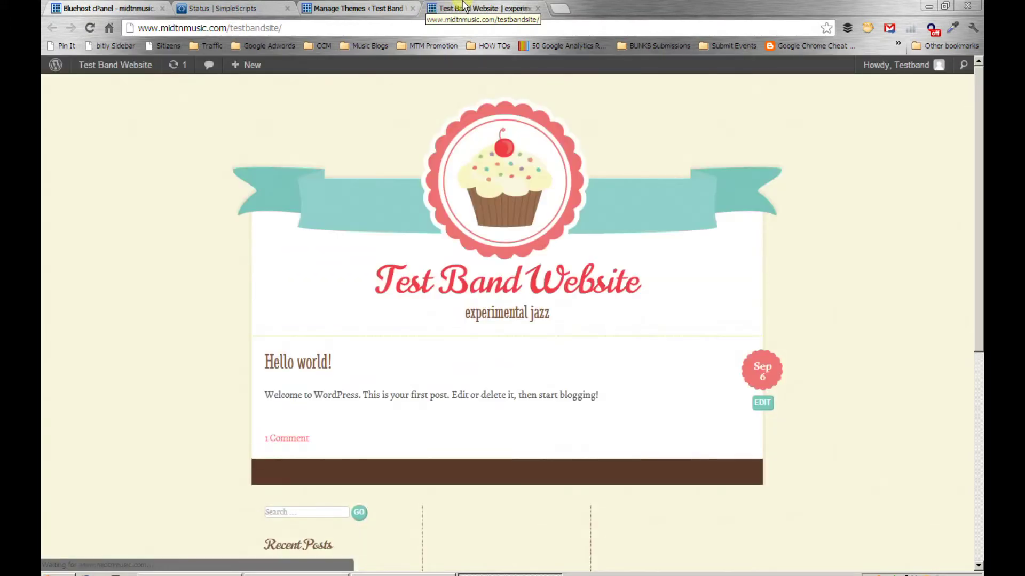
{"action": "left_click", "coordinate": [362, 8]}
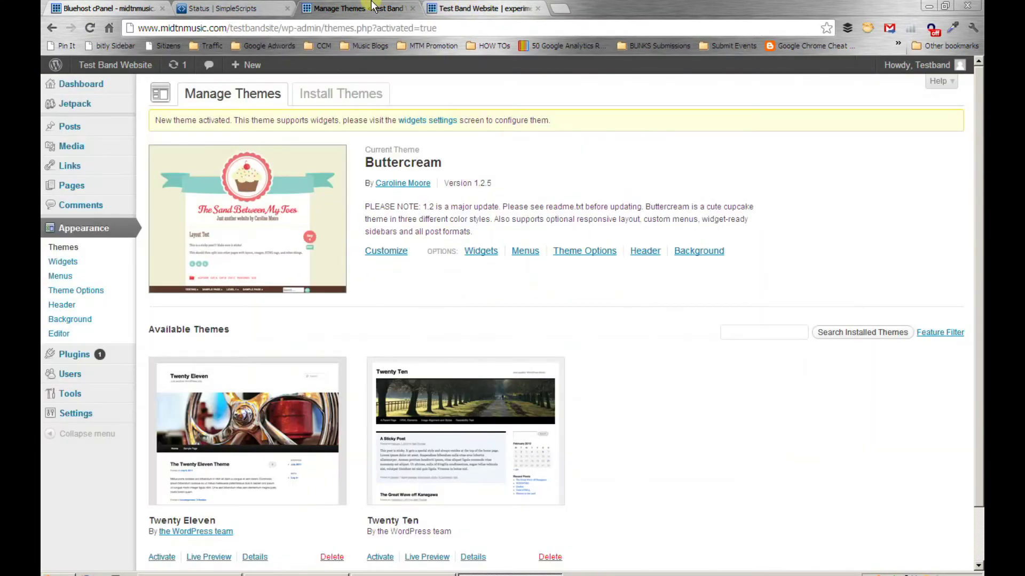
{"action": "left_click", "coordinate": [62, 335]}
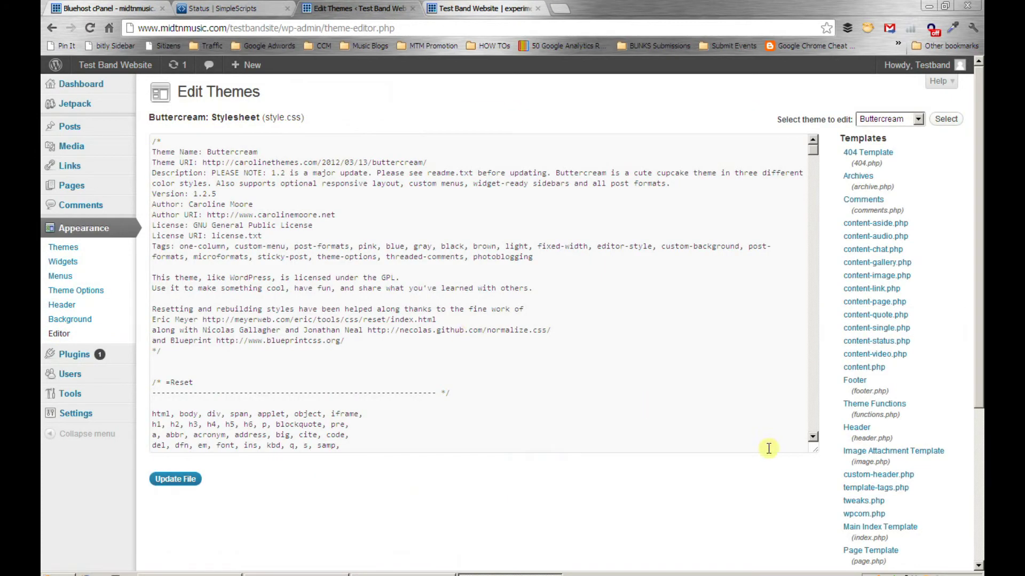
Step: Scroll through Buttercream's style.css, then switch back to the live Test Band Website
{"action": "scroll", "coordinate": [812, 438], "scroll_direction": "down", "scroll_amount": 10}
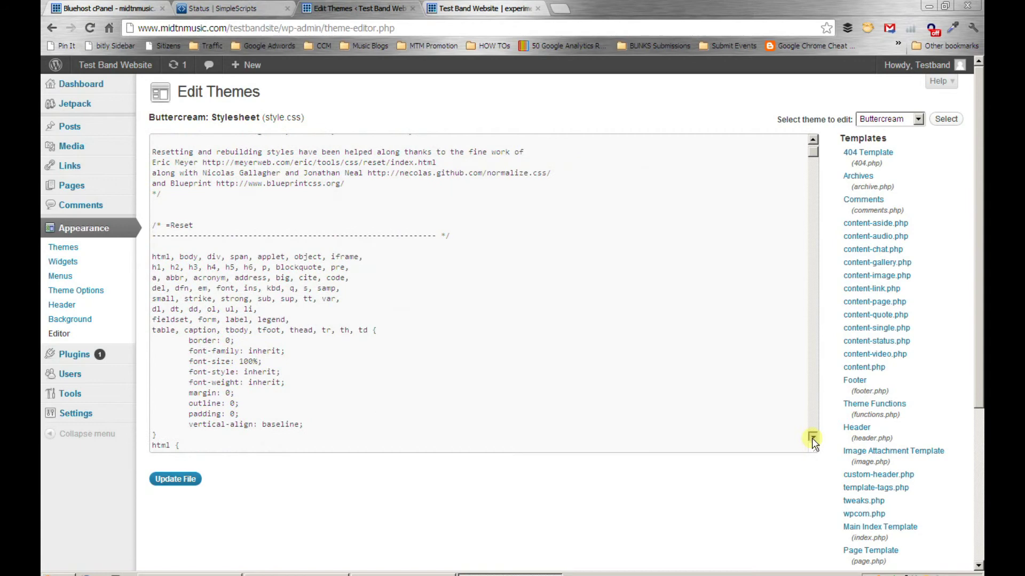
{"action": "scroll", "coordinate": [812, 437], "scroll_direction": "down", "scroll_amount": 10}
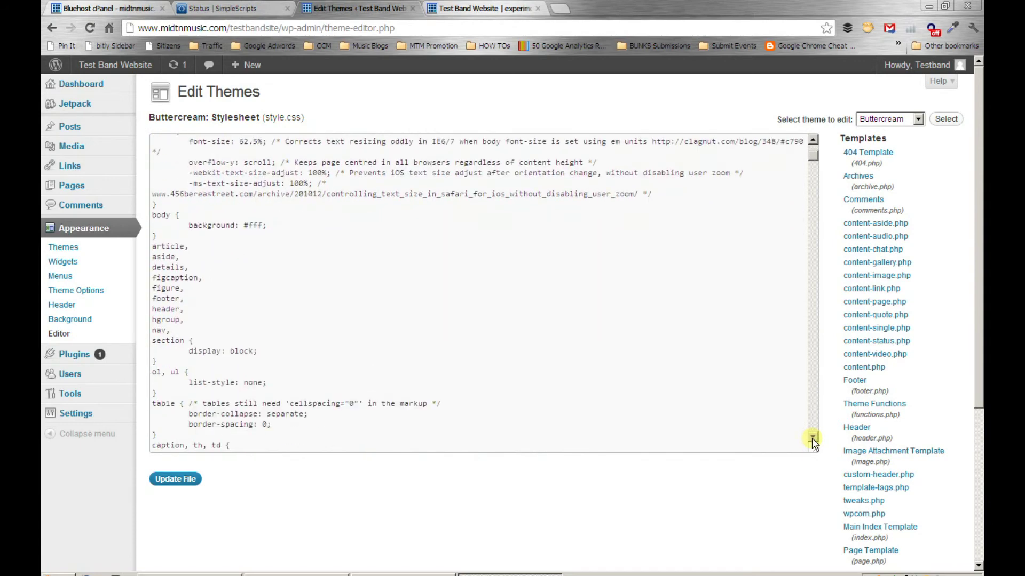
{"action": "scroll", "coordinate": [812, 437], "scroll_direction": "down", "scroll_amount": 10}
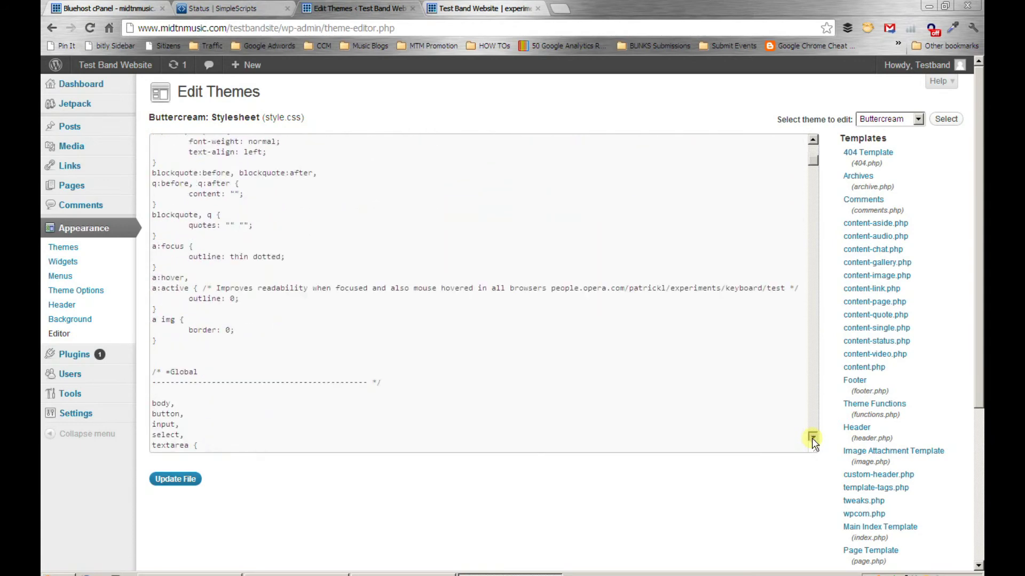
{"action": "scroll", "coordinate": [811, 438], "scroll_direction": "down", "scroll_amount": 5}
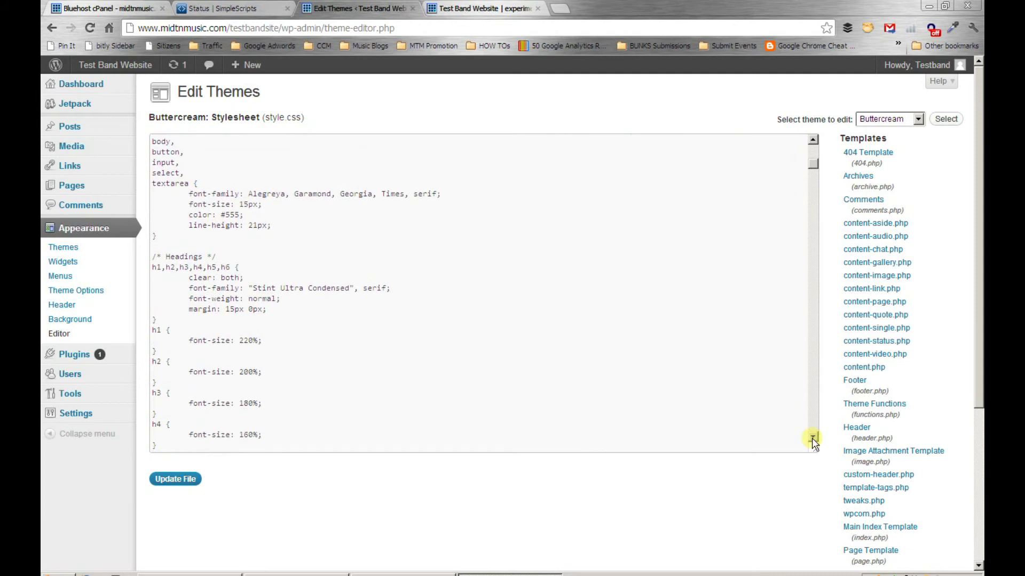
{"action": "scroll", "coordinate": [811, 437], "scroll_direction": "down", "scroll_amount": 5}
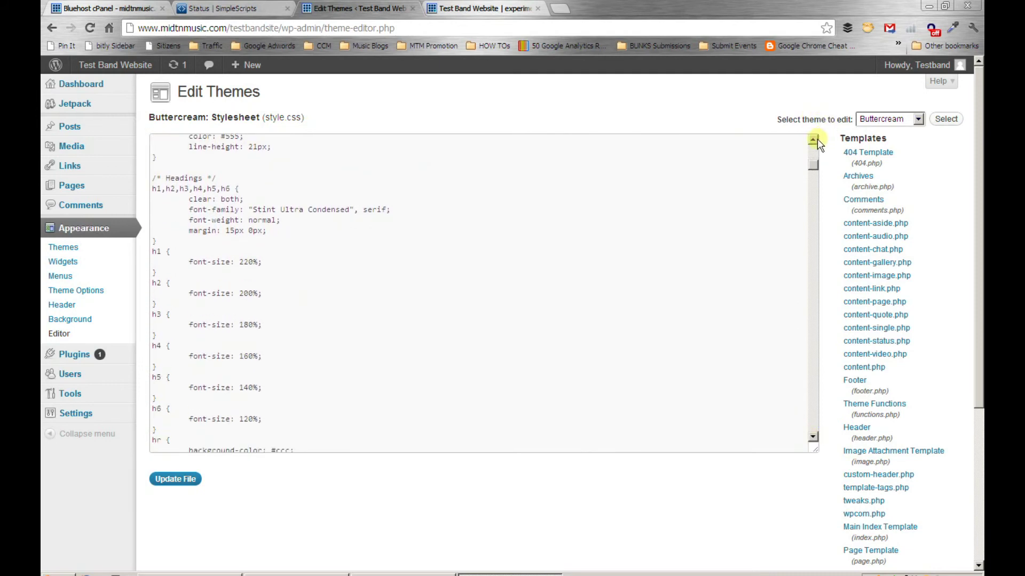
{"action": "scroll", "coordinate": [814, 139], "scroll_direction": "up", "scroll_amount": 1}
{"action": "scroll", "coordinate": [814, 140], "scroll_direction": "up", "scroll_amount": 3}
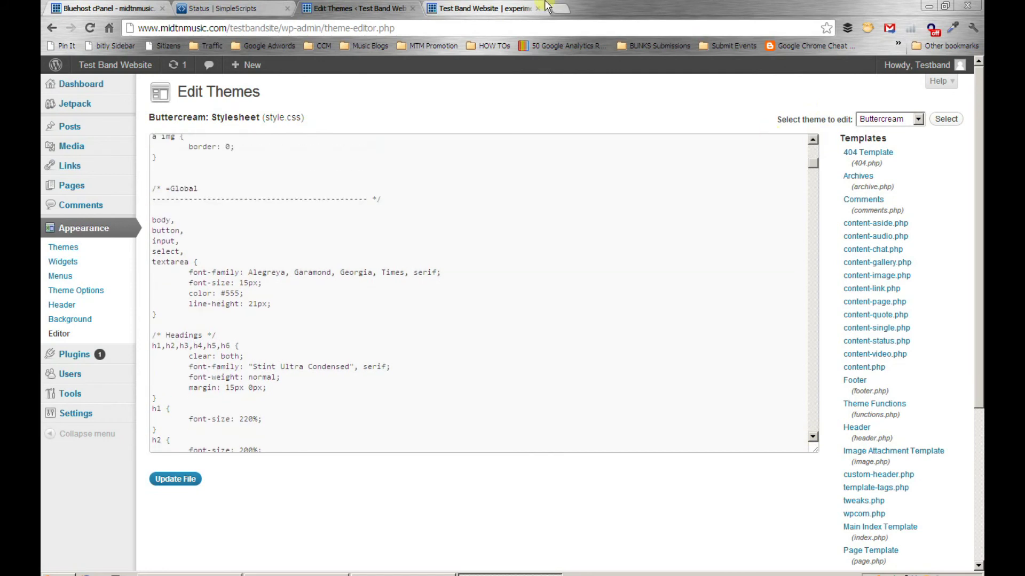
{"action": "left_click", "coordinate": [450, 6]}
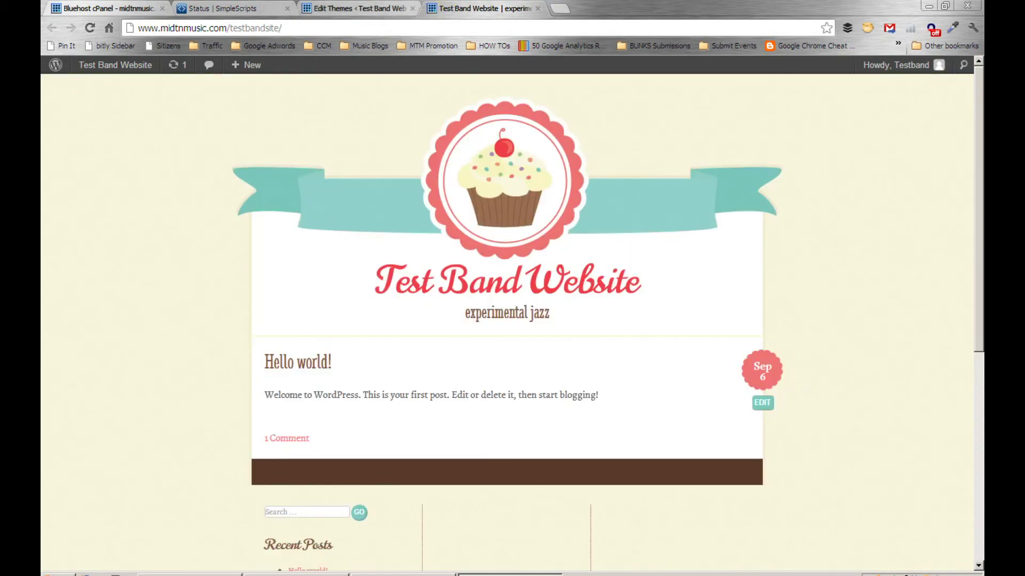